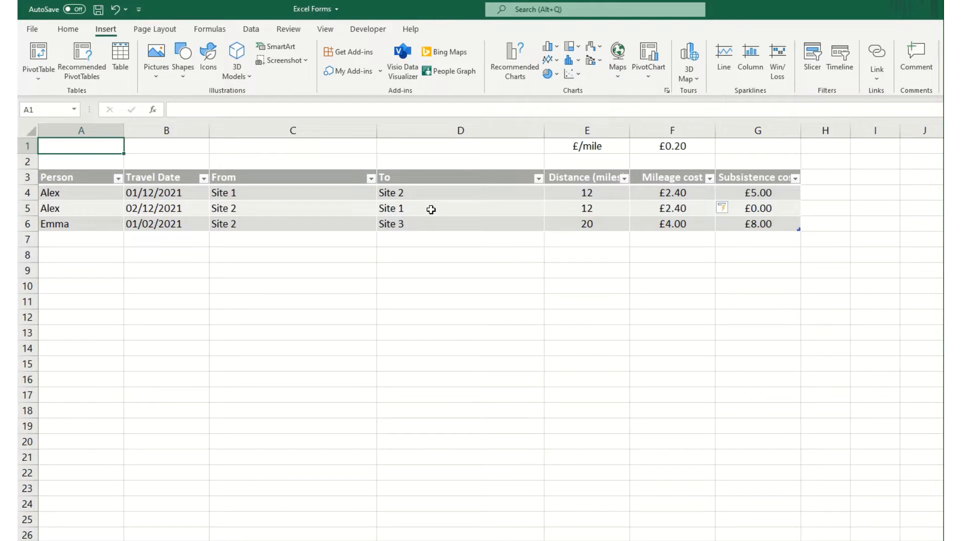
left_click(431, 209)
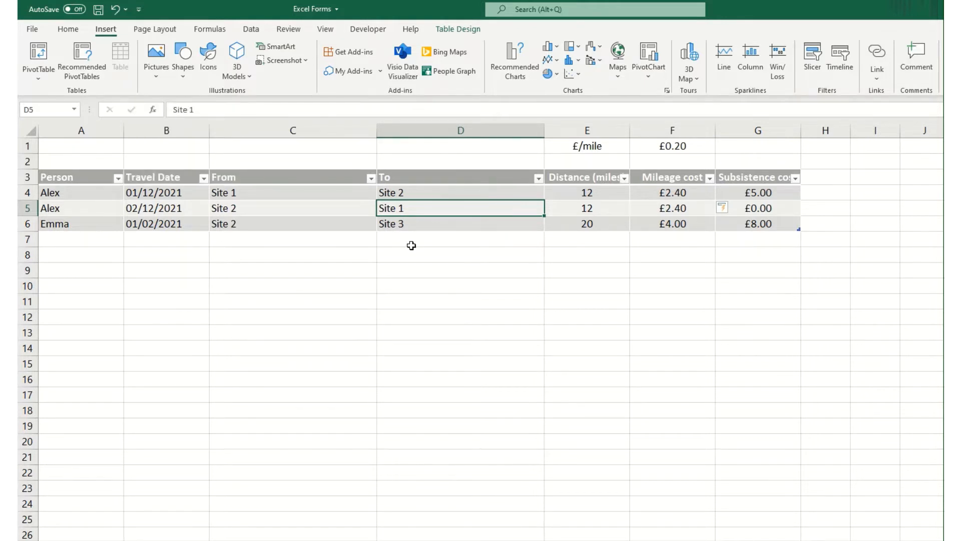
left_click(97, 150)
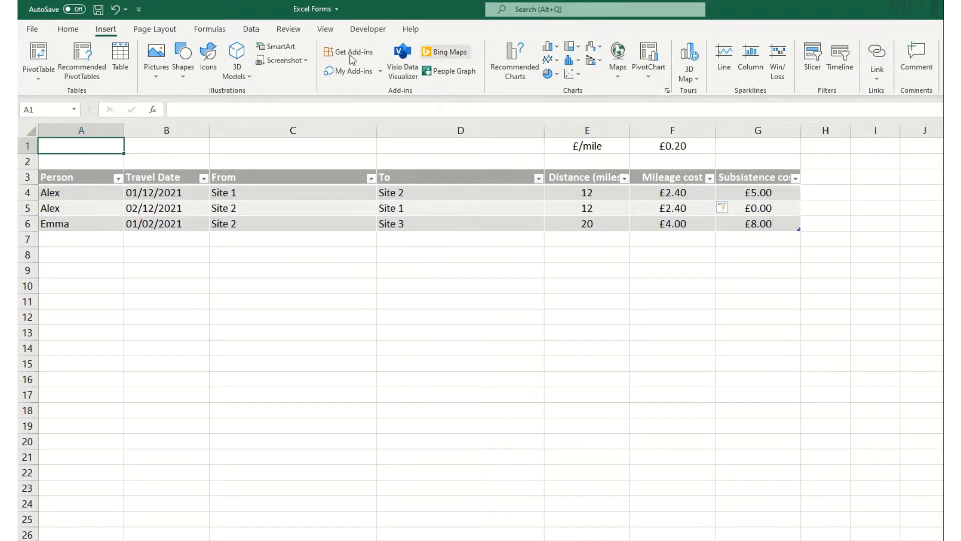
Add the Form command from Commands Not in the Ribbon to the Quick Access Toolbar.
left_click(140, 10)
left_click(177, 267)
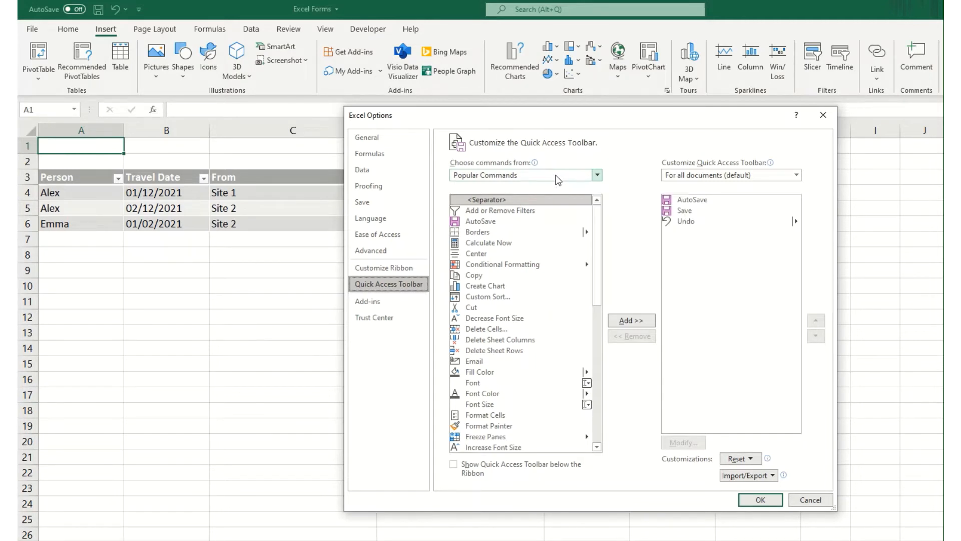
left_click(497, 176)
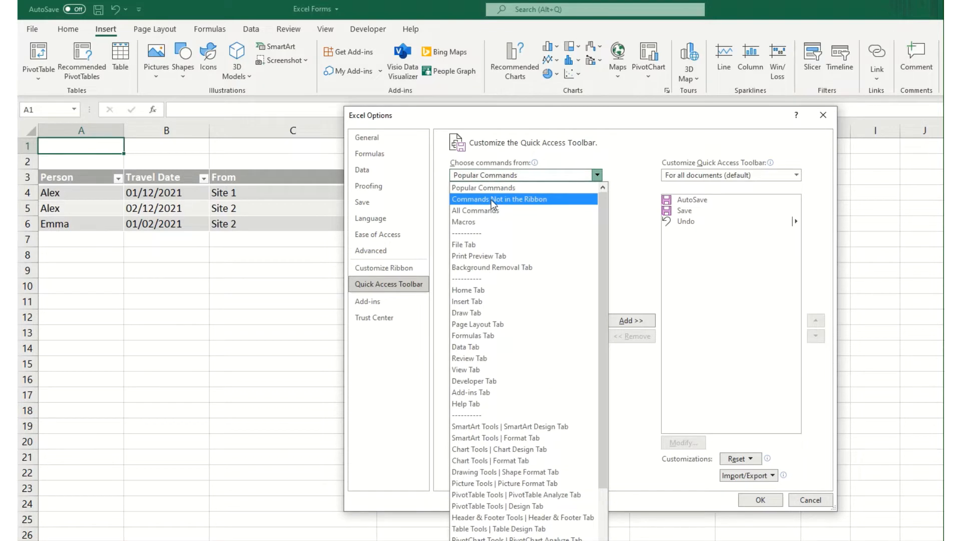
left_click(531, 199)
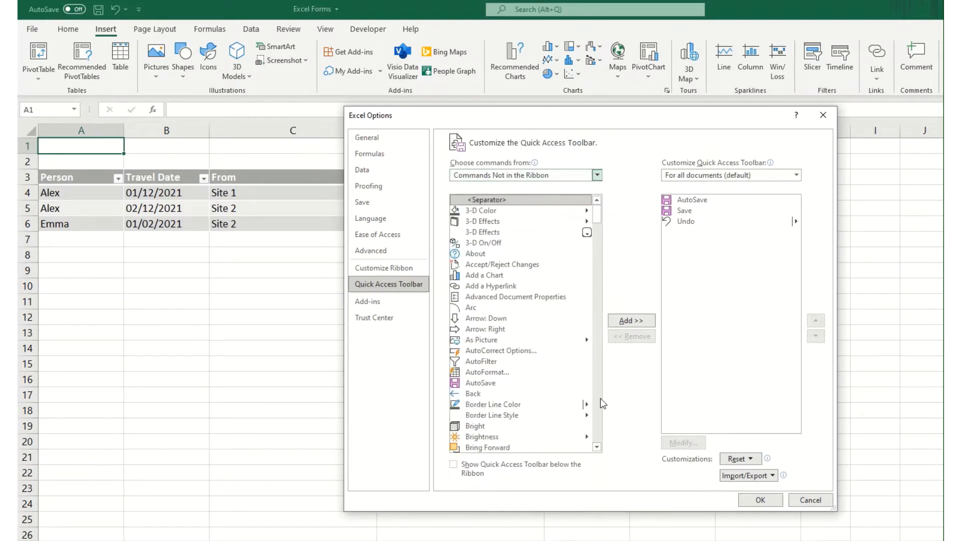
scroll(602, 403, "down", 20)
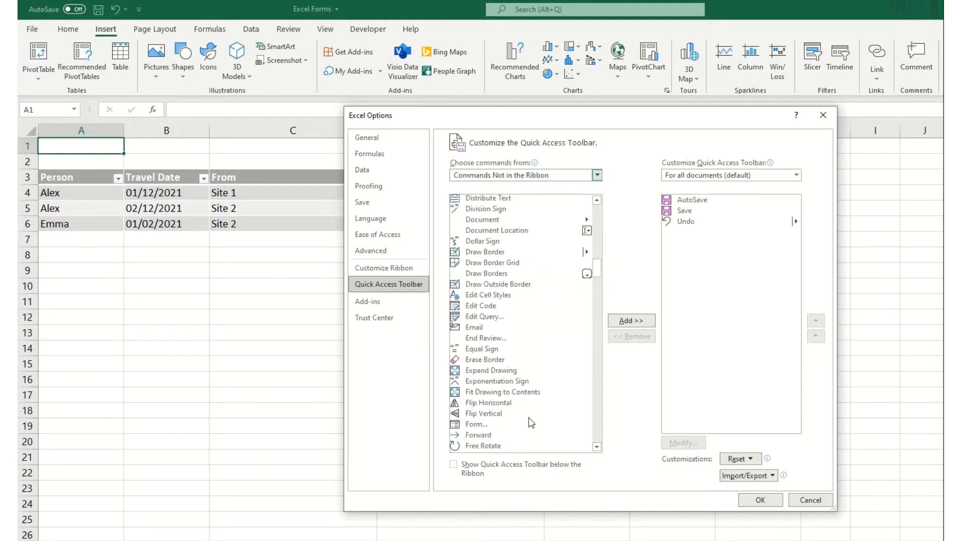
left_click(477, 426)
left_click(642, 323)
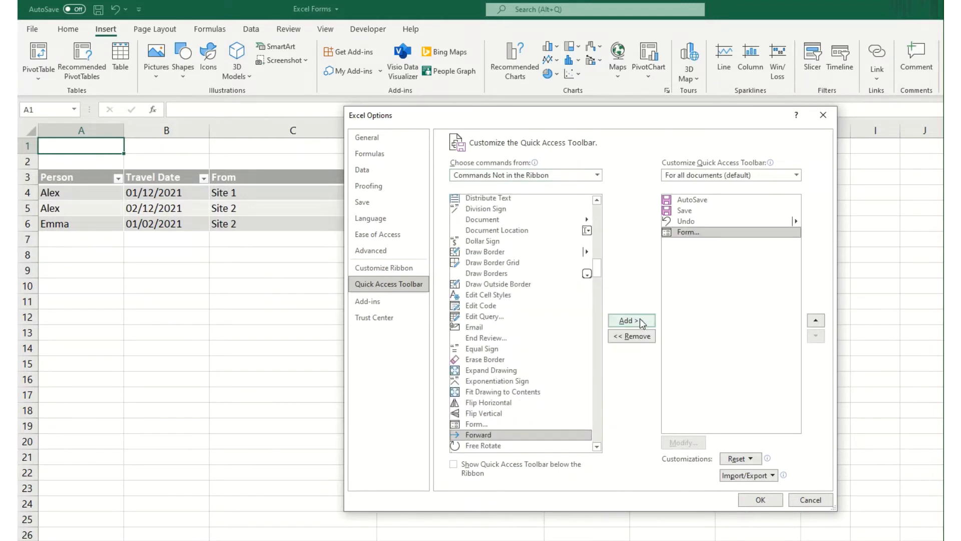
left_click(762, 497)
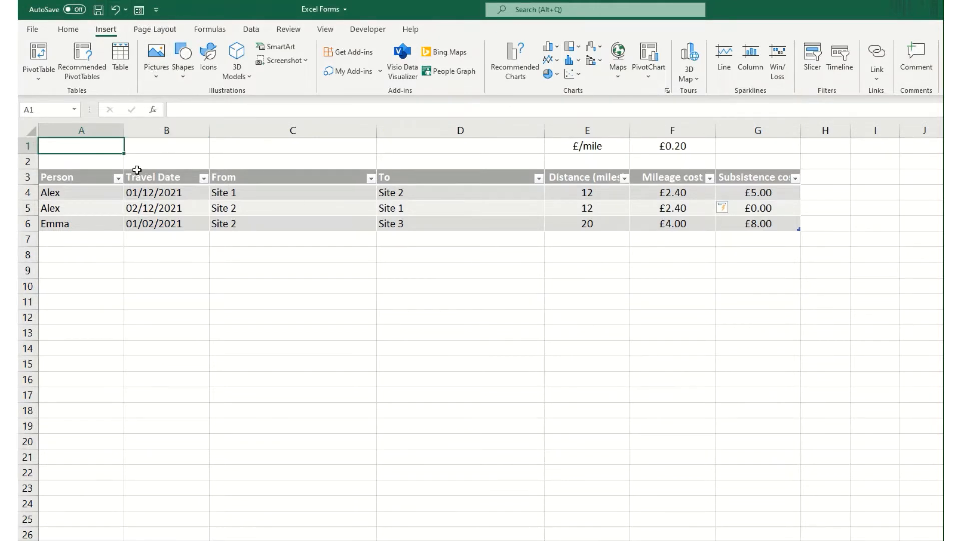
Try the data form from blank cell A1, and view the travel table's form from cell A4 before closing it.
left_click(138, 10)
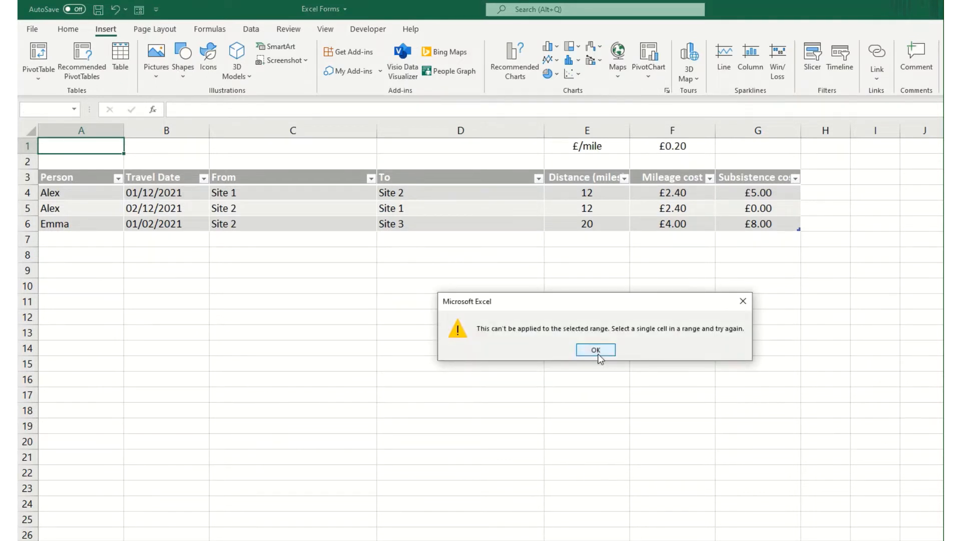
left_click(596, 349)
left_click(81, 192)
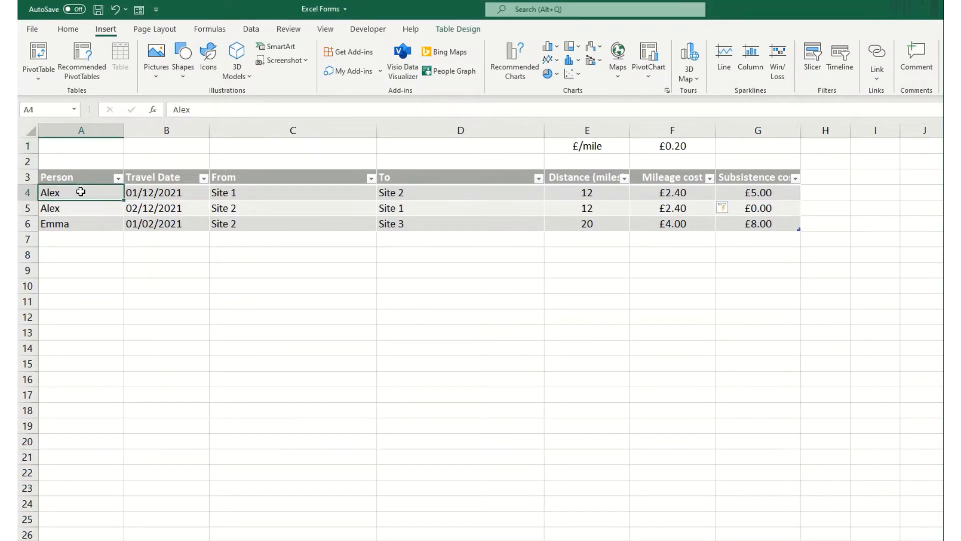
left_click(139, 10)
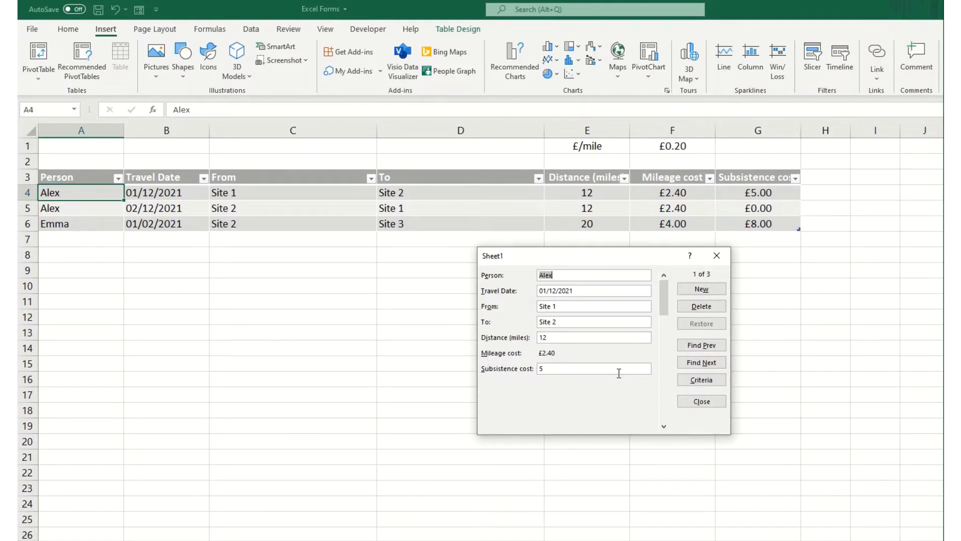
left_click(699, 403)
Inspect the Mileage cost formula in F4 and browse the table's records in the data form up to the last one.
left_click(688, 195)
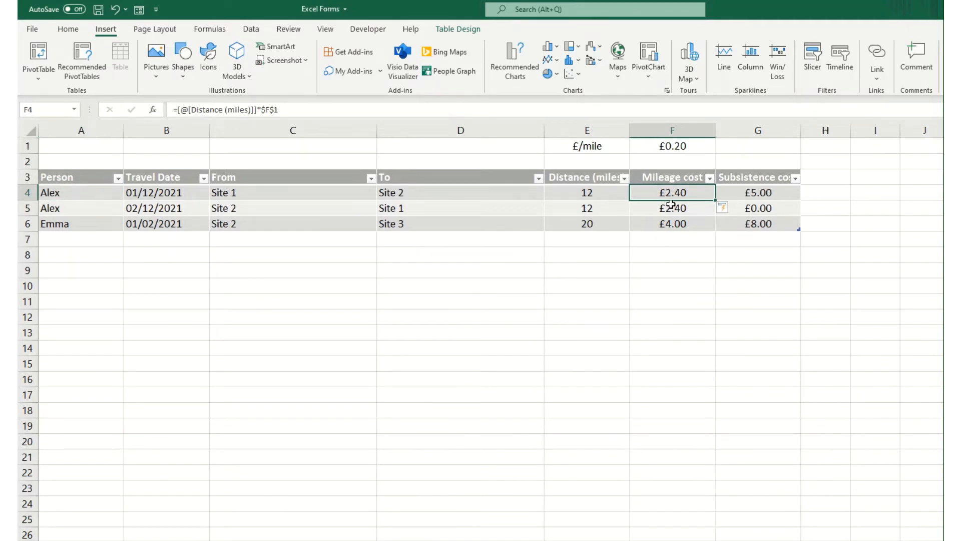
left_click(139, 10)
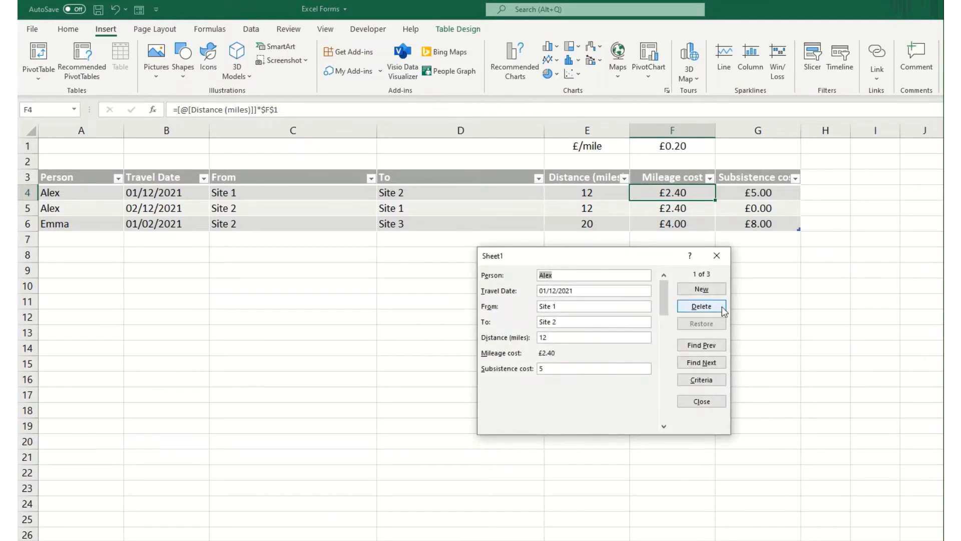
left_click(701, 362)
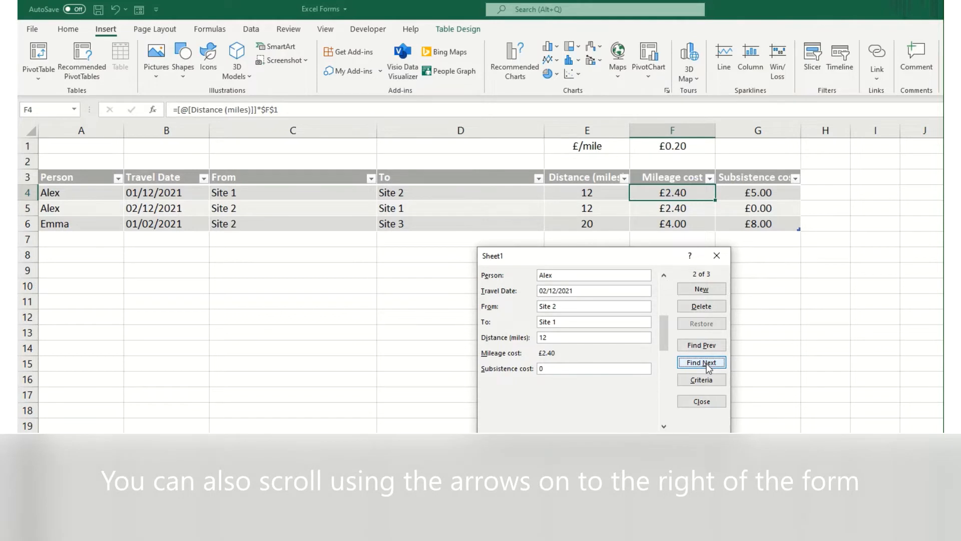
left_click(709, 368)
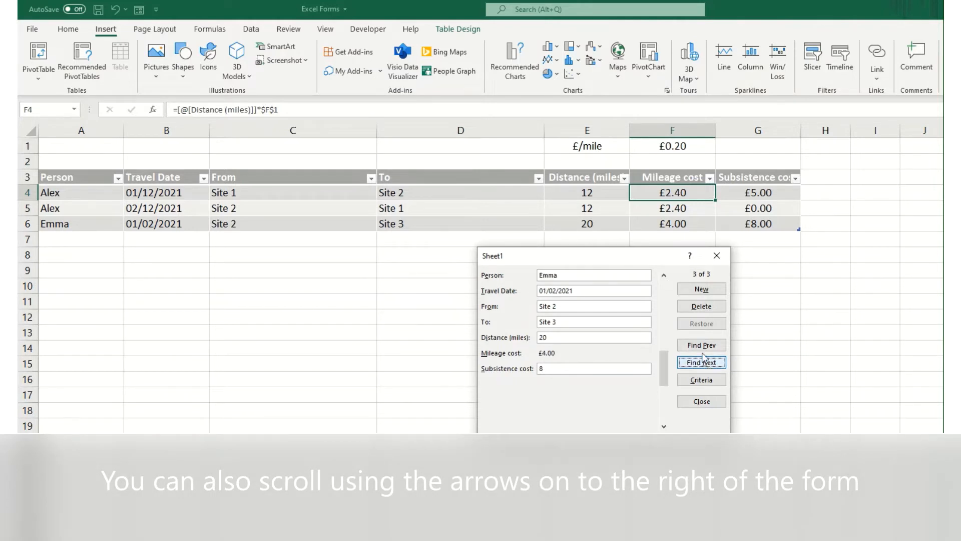
Add a form record with the person's name, travel date 02/02/2021, From Site 3, To Site 4, distance 80 and subsistence cost 20, and close the form.
left_click(700, 291)
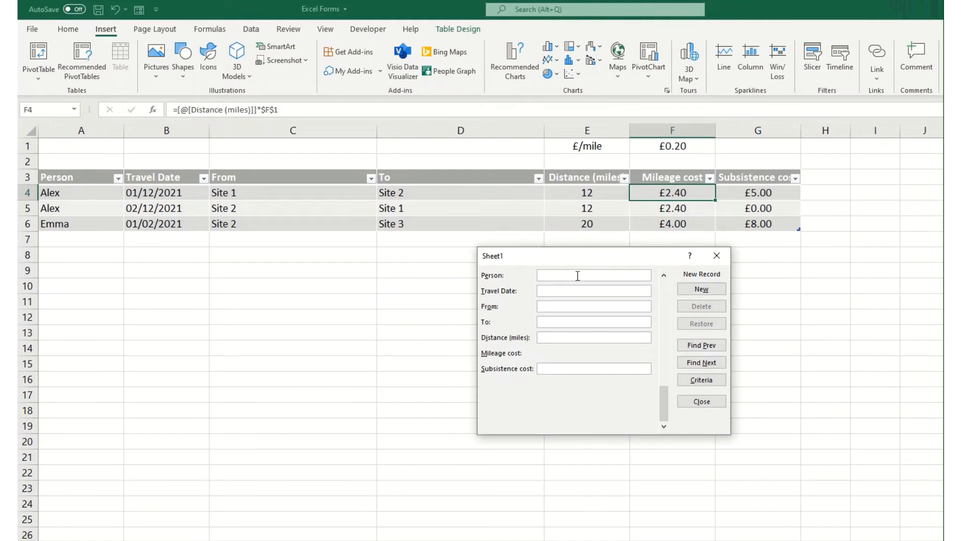
type("Emma")
key("Tab")
type("02/02/2021Site 3")
key("Tab")
type("Site")
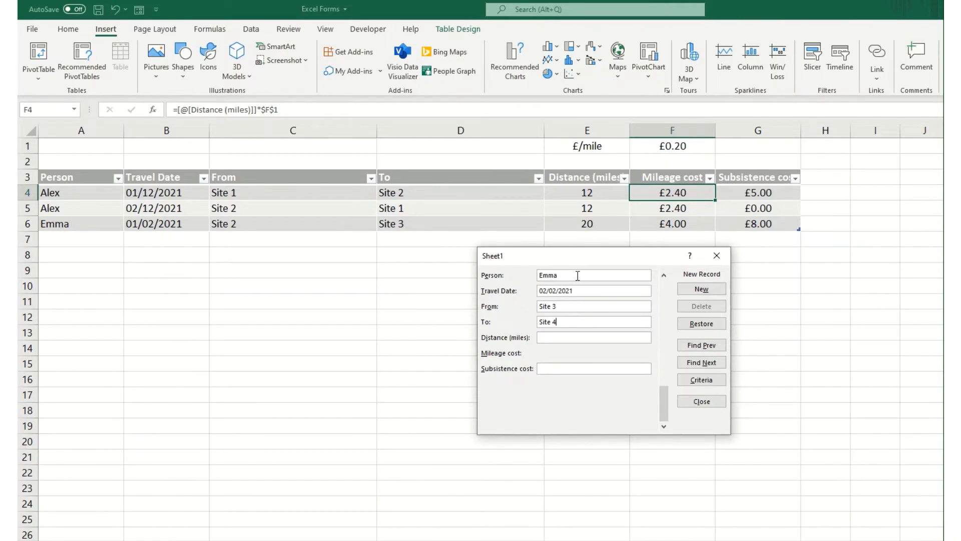
type("80")
type("20")
key("Return")
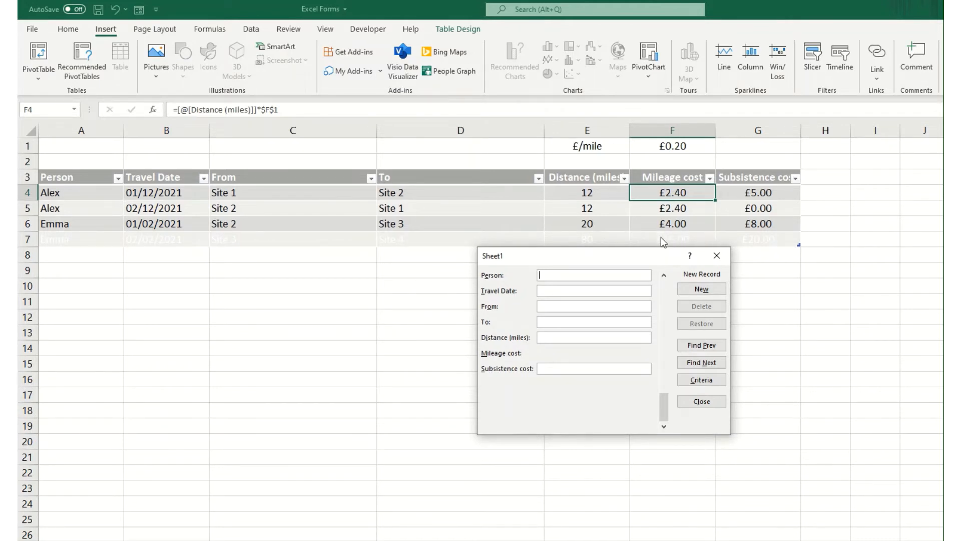
left_click(701, 402)
Set the font colour of the new record in row 7 to black.
left_click(26, 239)
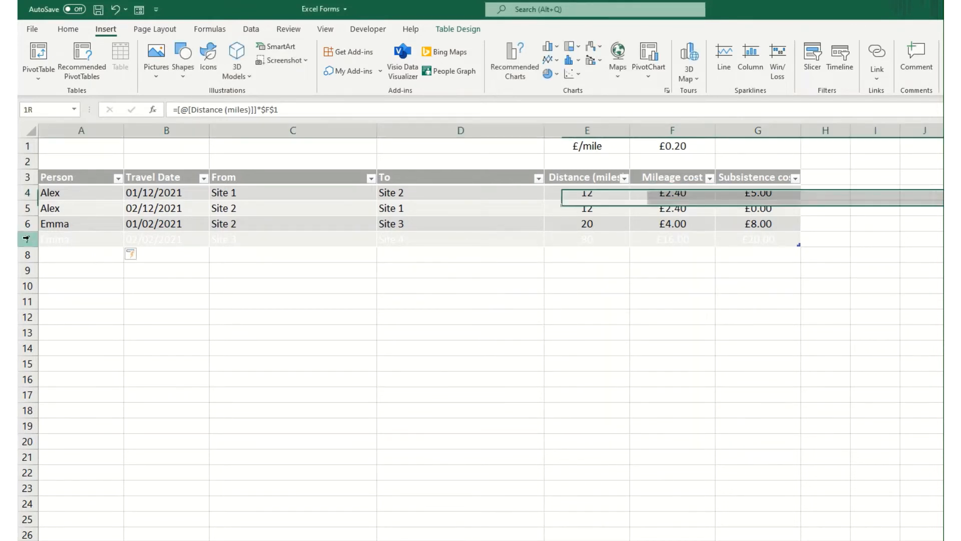
left_click(68, 29)
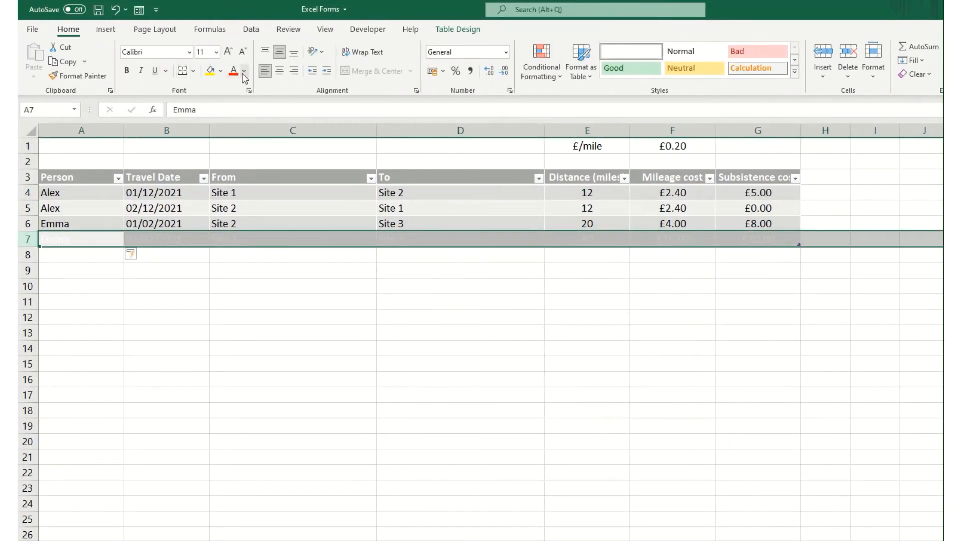
left_click(245, 79)
left_click(249, 88)
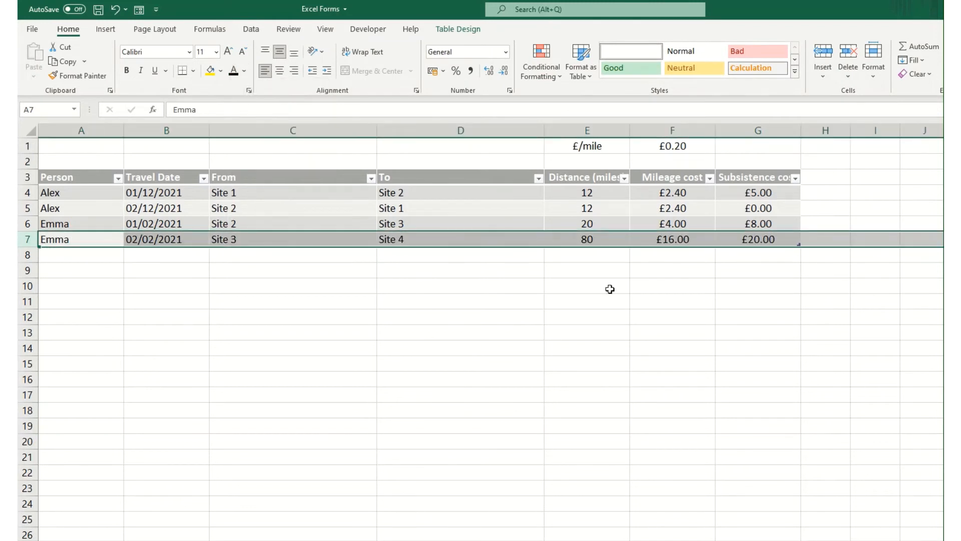
Search the data form by the first record's person name and browse the matching records.
left_click(625, 211)
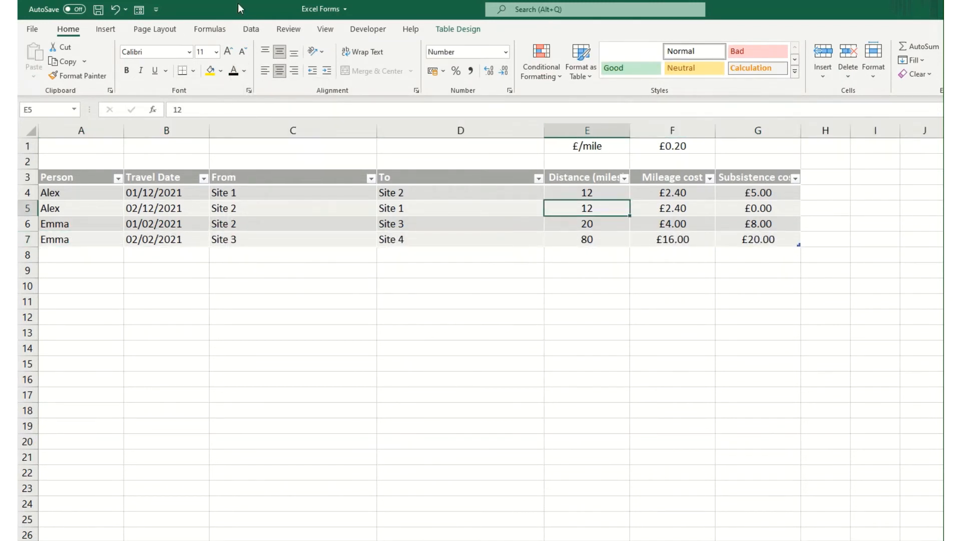
left_click(139, 10)
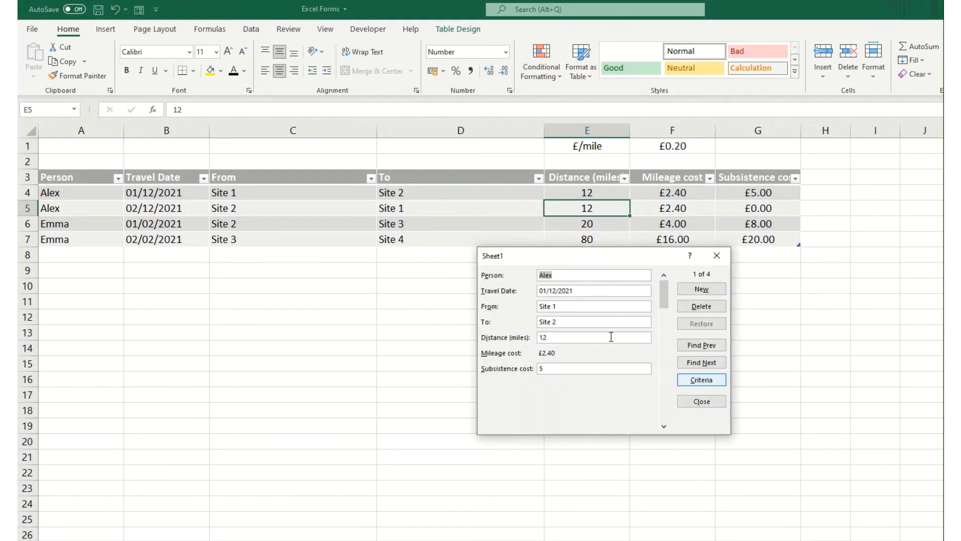
left_click(703, 383)
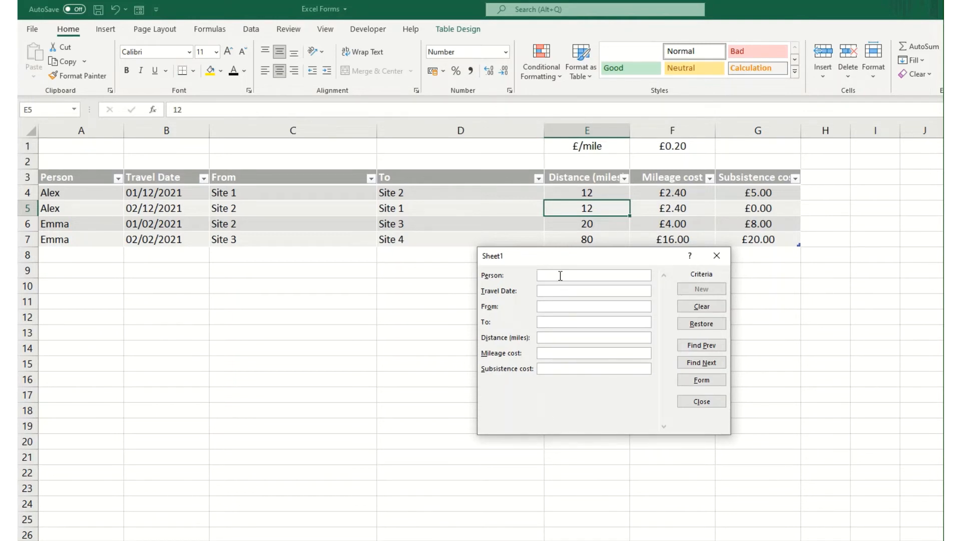
type("Alex")
key("Return")
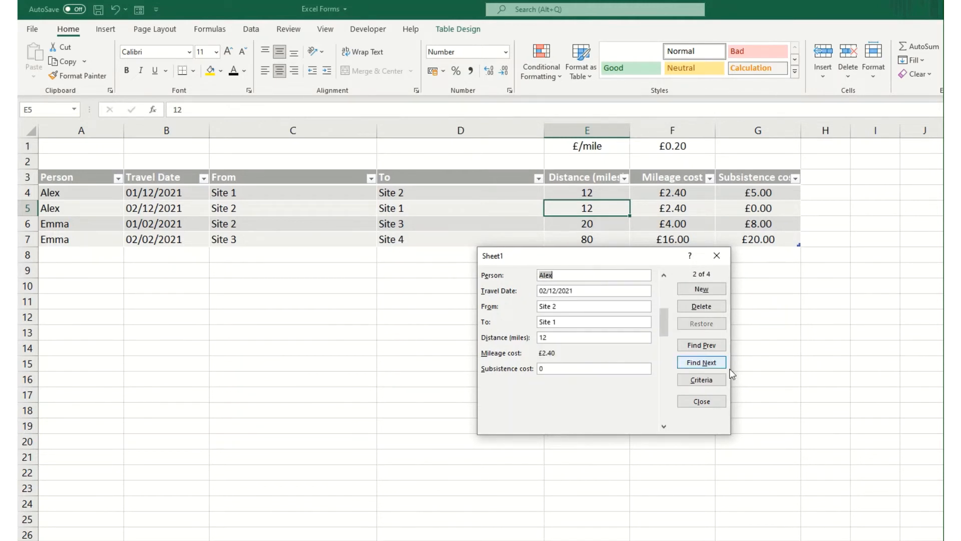
left_click(703, 349)
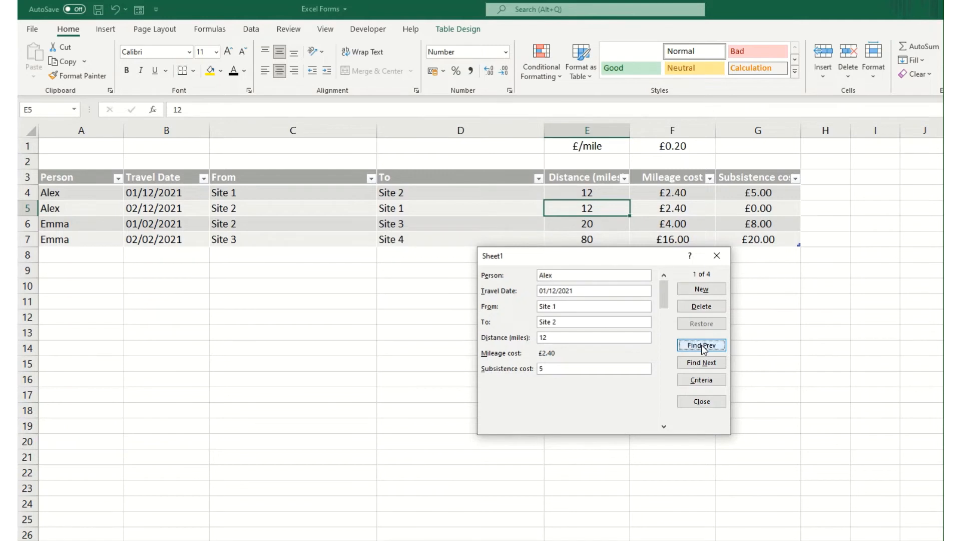
left_click(706, 362)
left_click(709, 351)
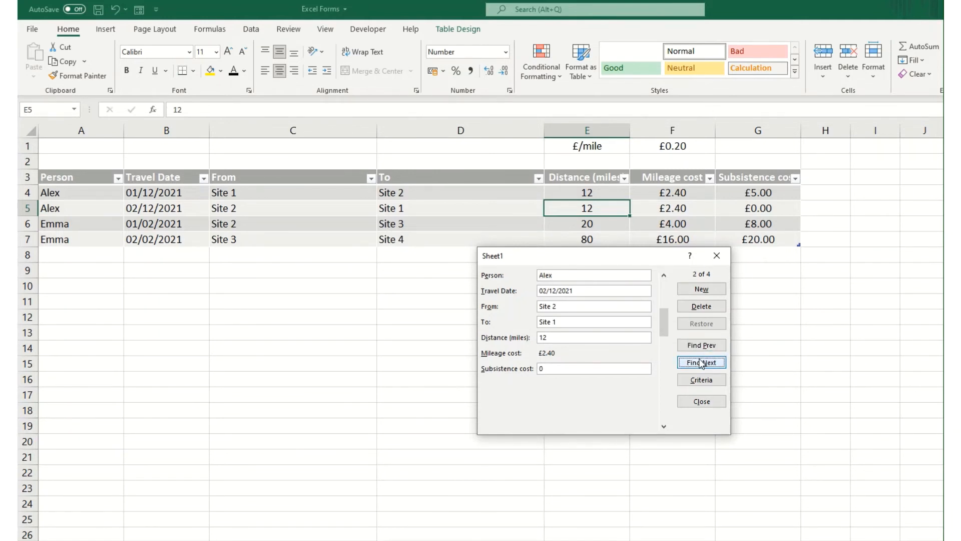
Search the data form for records with a Mileage cost of >3 and browse the matches.
left_click(700, 379)
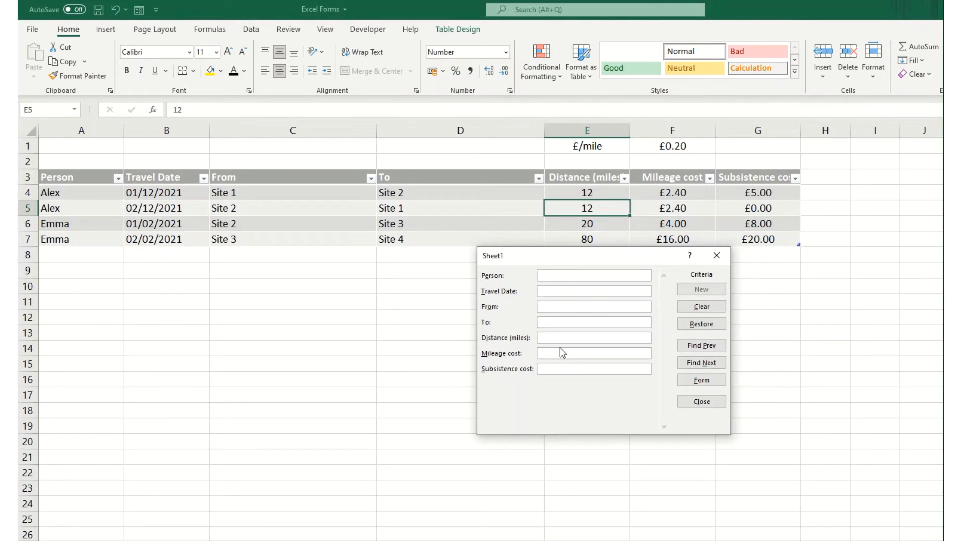
left_click(565, 353)
left_click(700, 363)
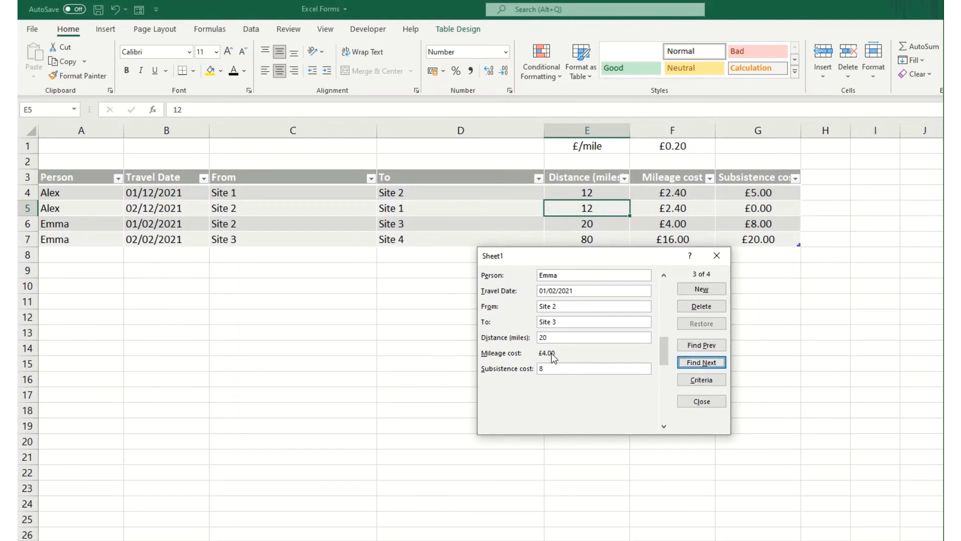
left_click(697, 362)
left_click(710, 349)
Clear the Mileage cost criterion from the data form and close the form.
left_click(701, 380)
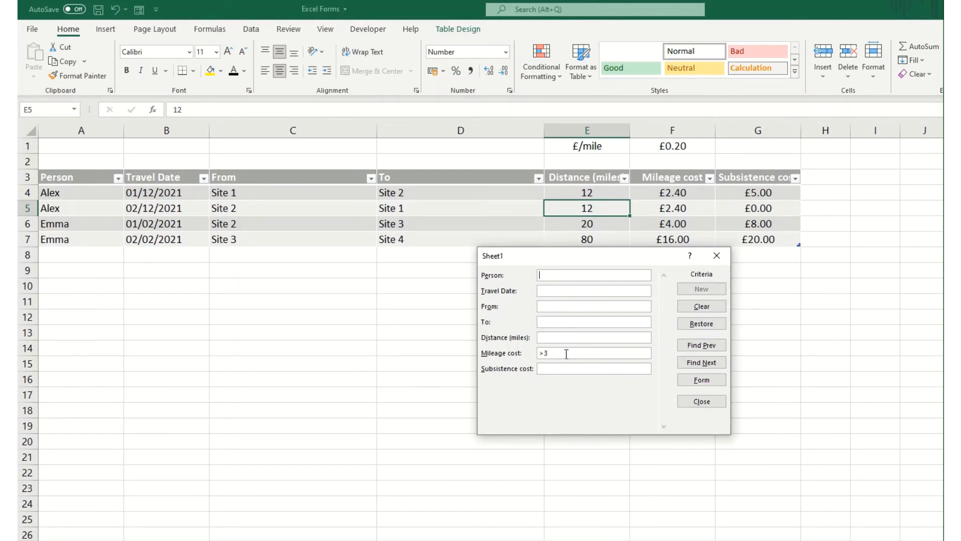
left_click_drag(566, 354, 510, 346)
key("BackSpace")
left_click(697, 383)
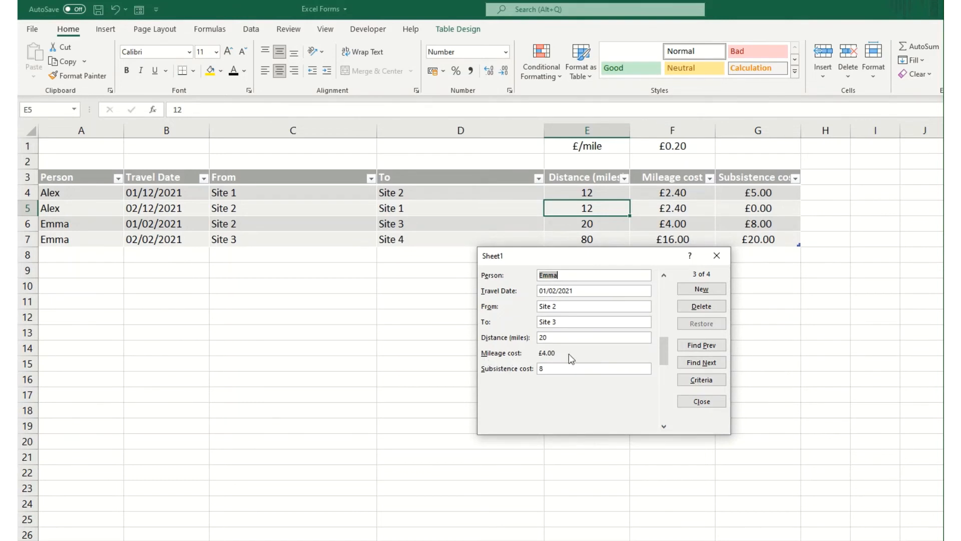
left_click(703, 401)
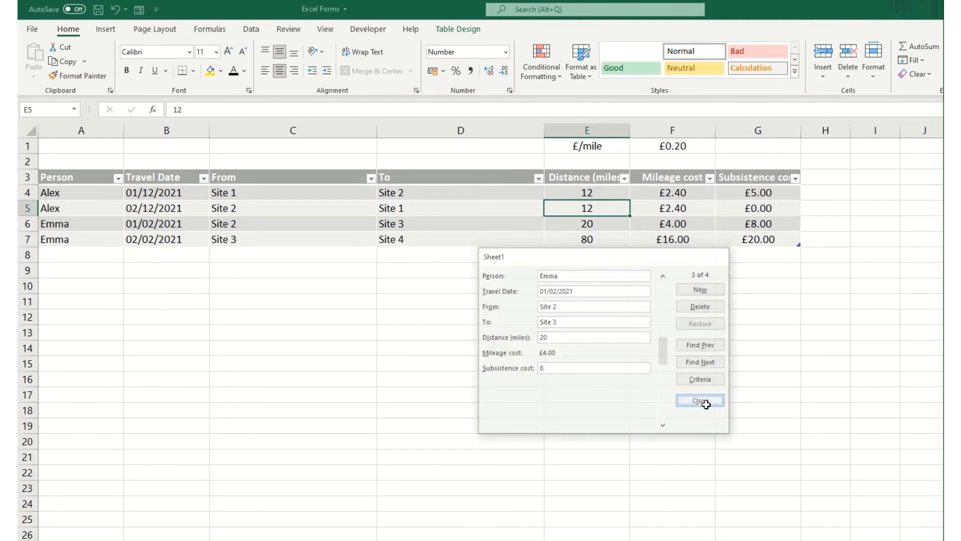
Start a data validation rule for the Travel Date column's entries that allows only dates.
left_click(163, 170)
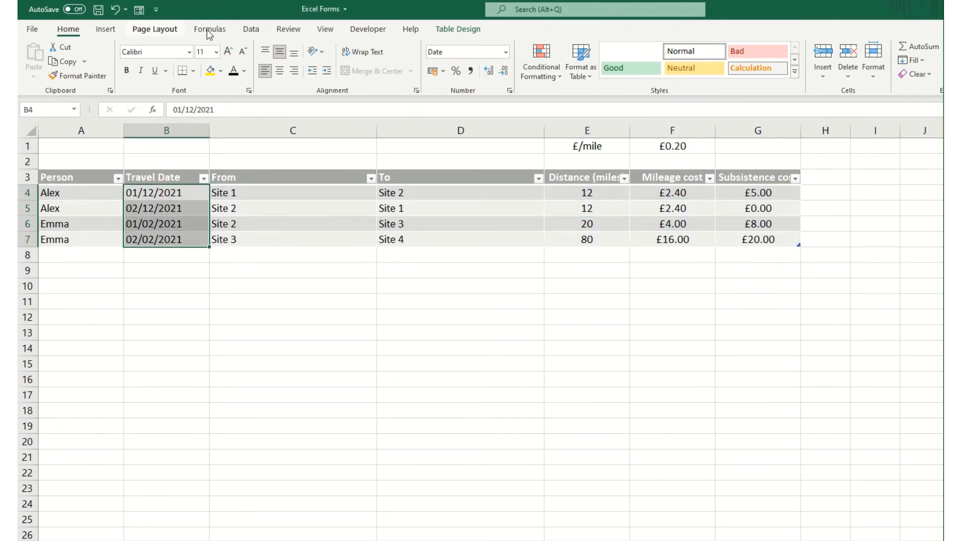
left_click(250, 30)
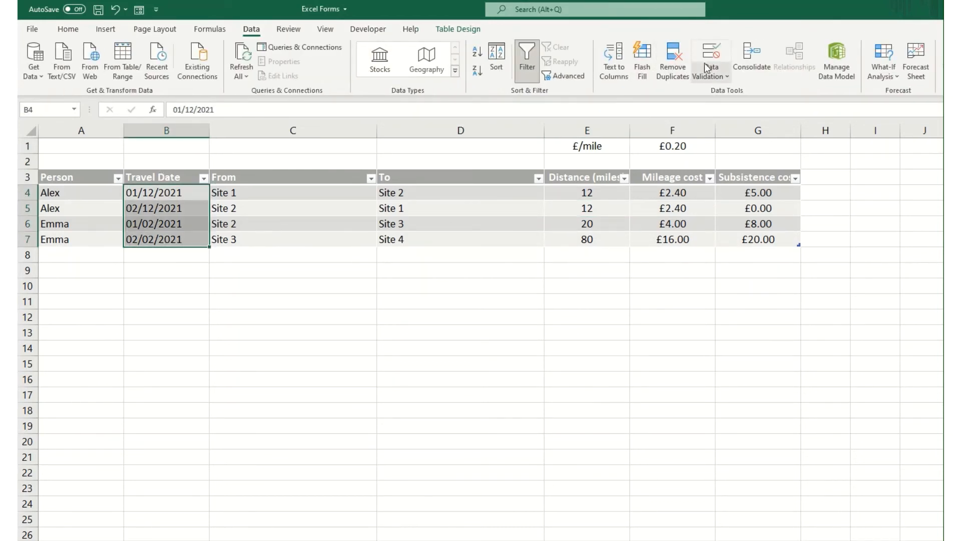
left_click(708, 66)
left_click(531, 316)
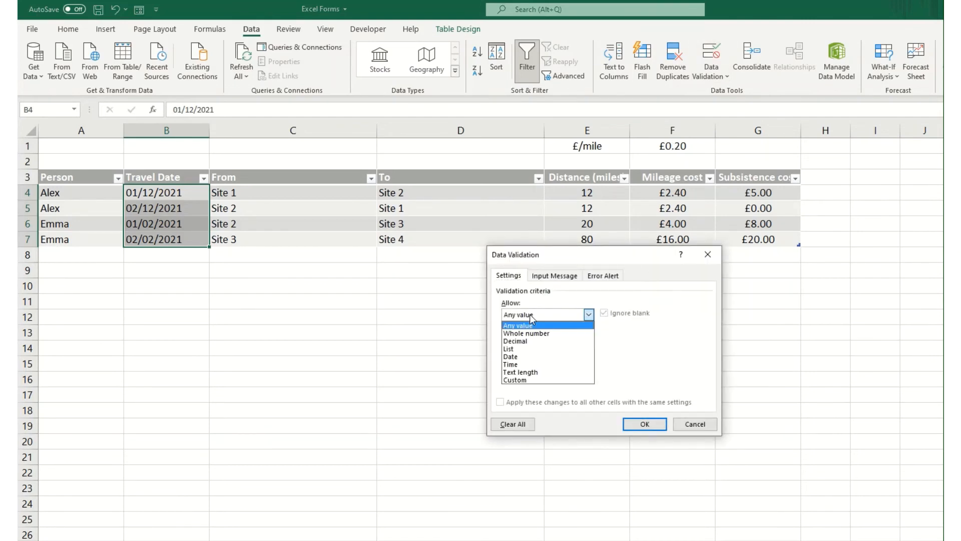
left_click(528, 357)
Set the validation rule's allowed date range from 01/01/2021 to 31/12/2021.
left_click(530, 362)
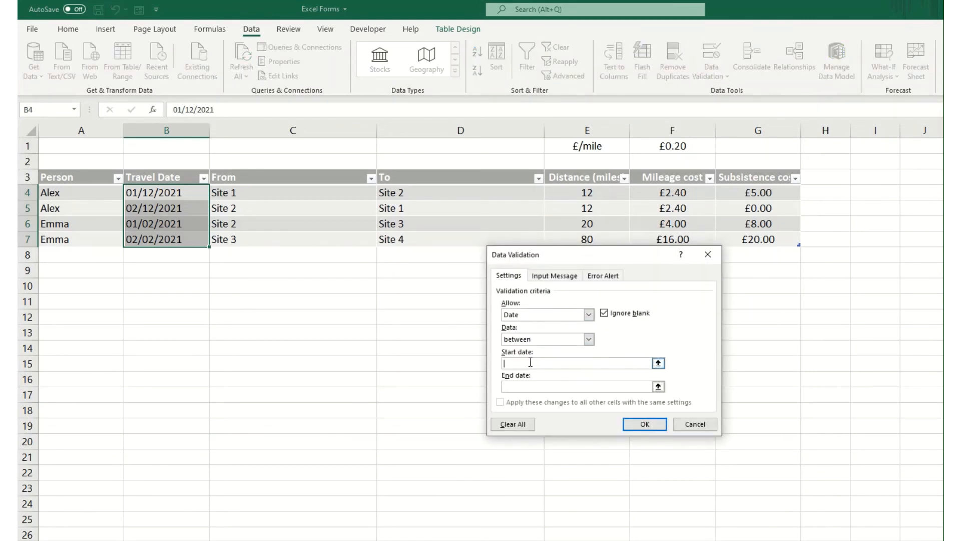
type("01/01/2021")
key("Tab")
type("31/12/202")
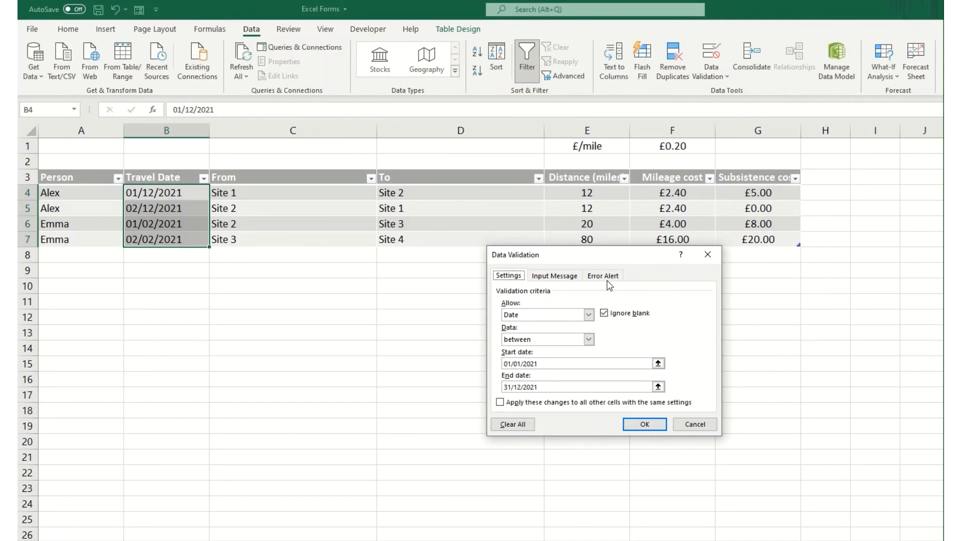
Add the error alert message "Please enter a date within 2021" and apply the validation rule to the Travel Date column.
left_click(605, 280)
left_click(615, 362)
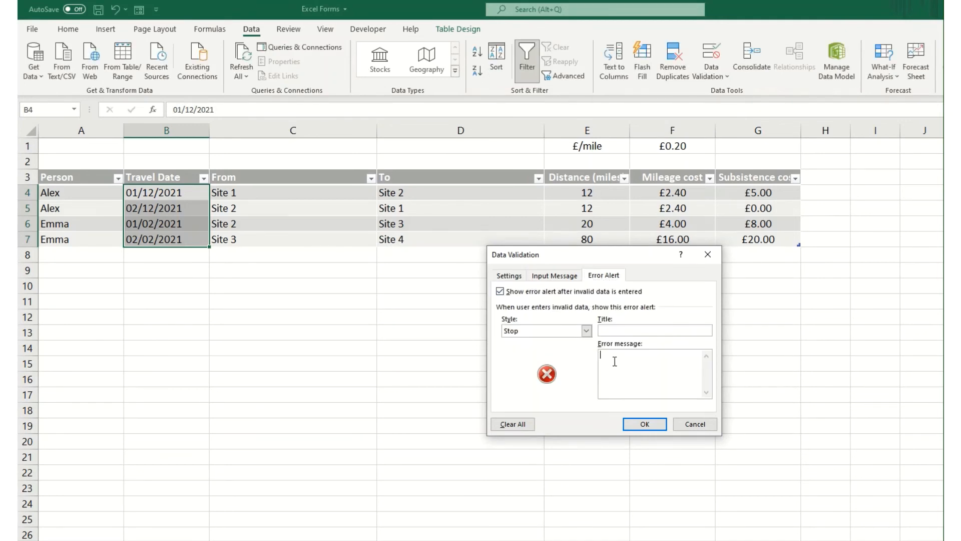
type("Please enter a date between")
key("BackSpace")
key("BackSpace")
key("BackSpace")
key("BackSpace")
key("BackSpace")
type("within 2021")
left_click(645, 424)
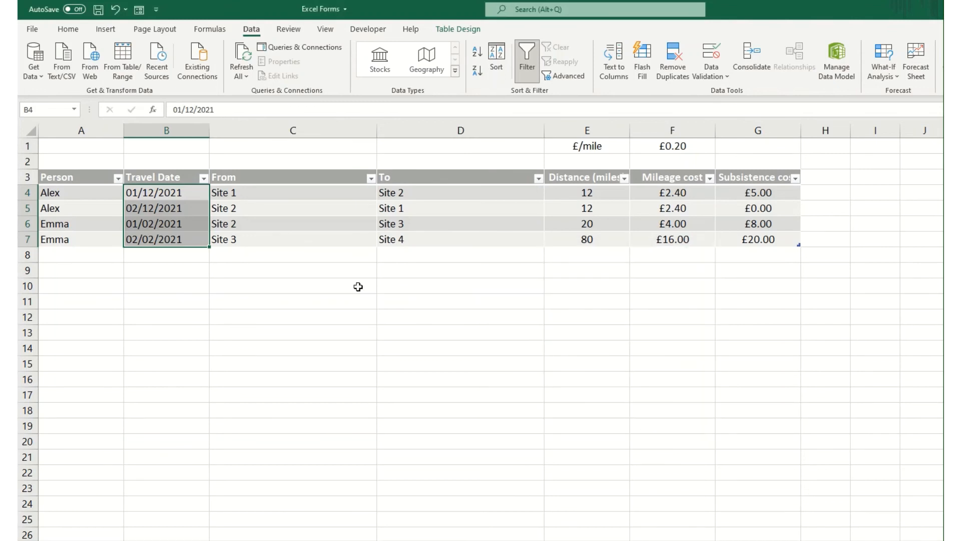
Try to change the travel date in cell B4 to 01/12/2022 and cancel the entry.
left_click(152, 194)
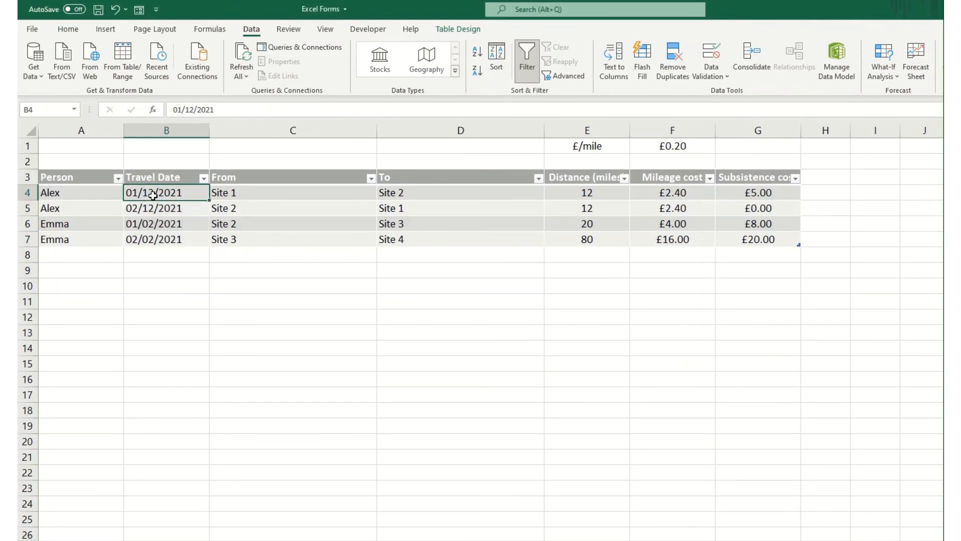
left_click(234, 112)
key("BackSpace")
type("2")
key("Return")
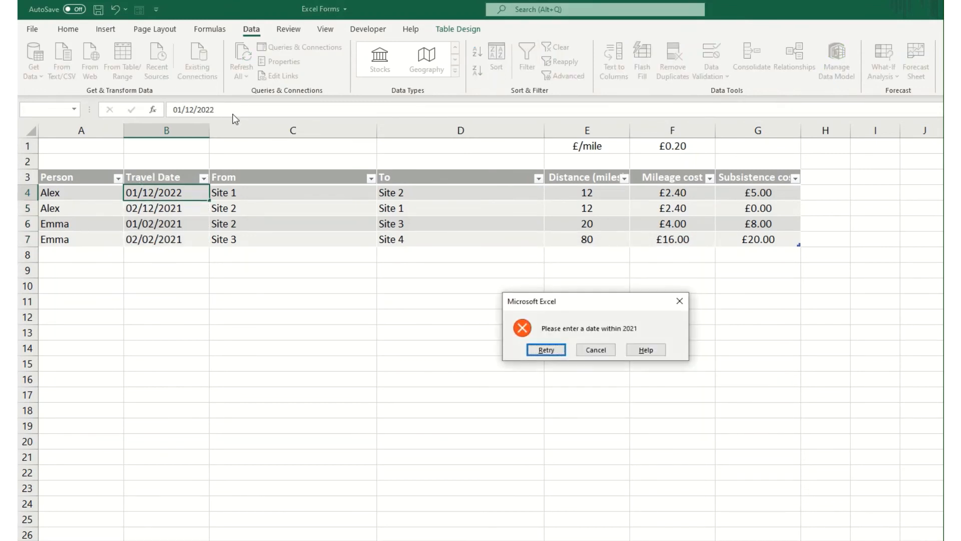
left_click(600, 352)
Try to change the first record's travel date to 01/12/2022 through the data form and close the form.
left_click(139, 9)
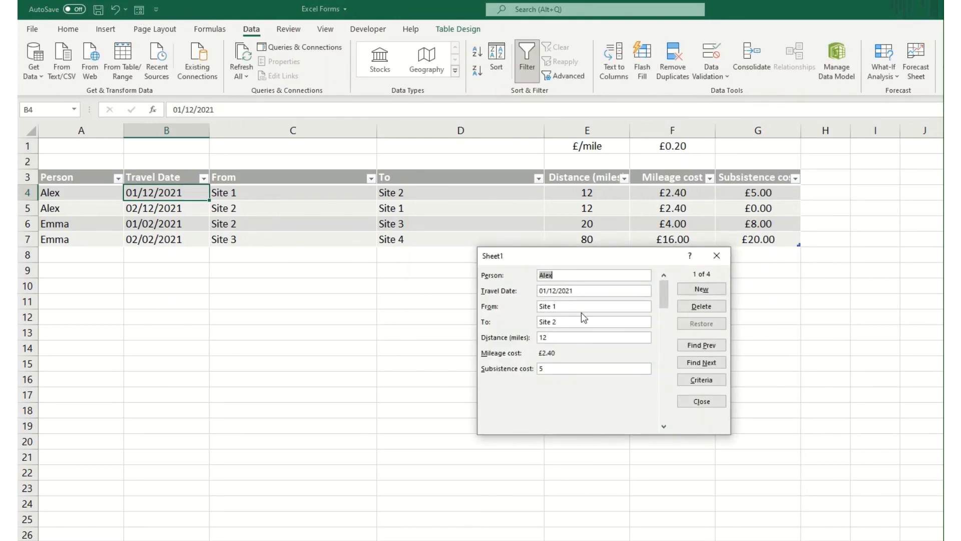
left_click(579, 291)
key("BackSpace")
type("2")
key("Return")
key("Return")
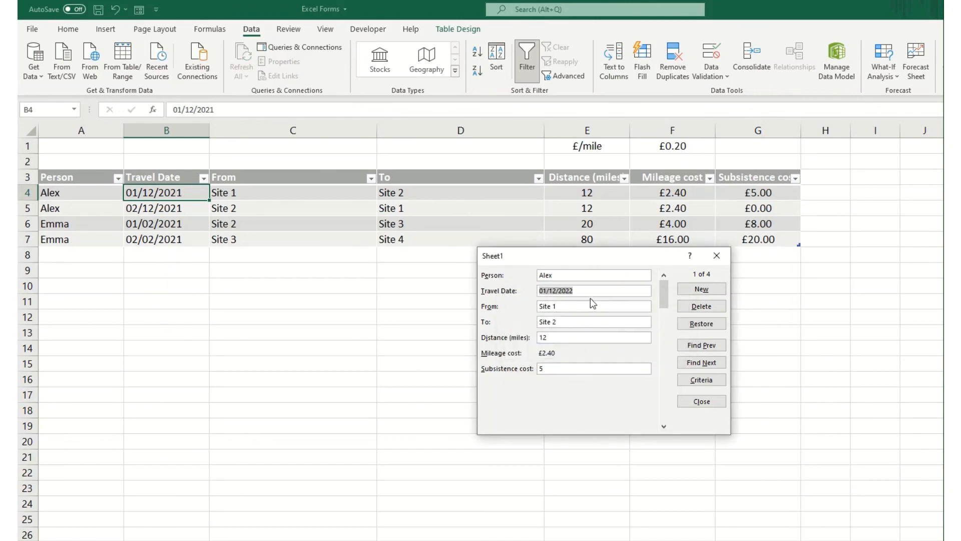
key("Right")
left_click(717, 255)
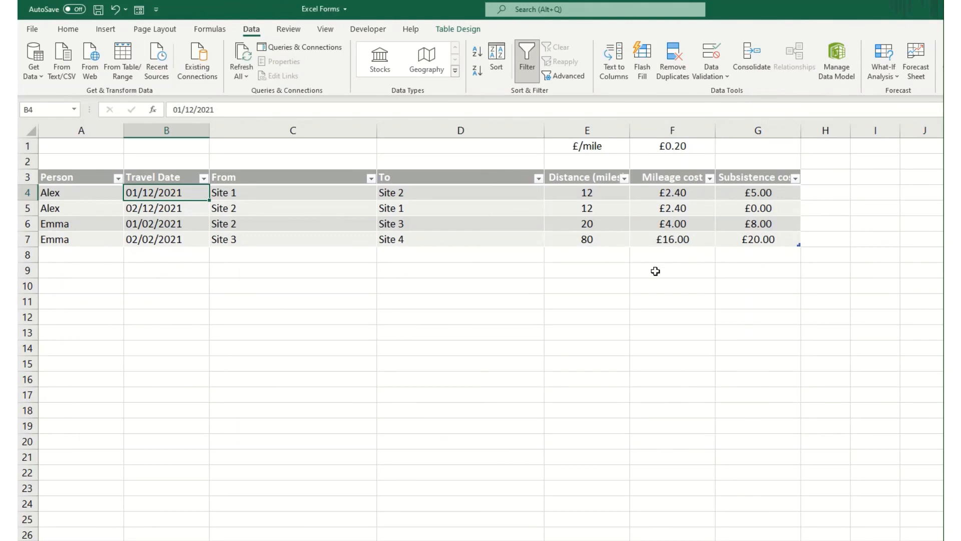